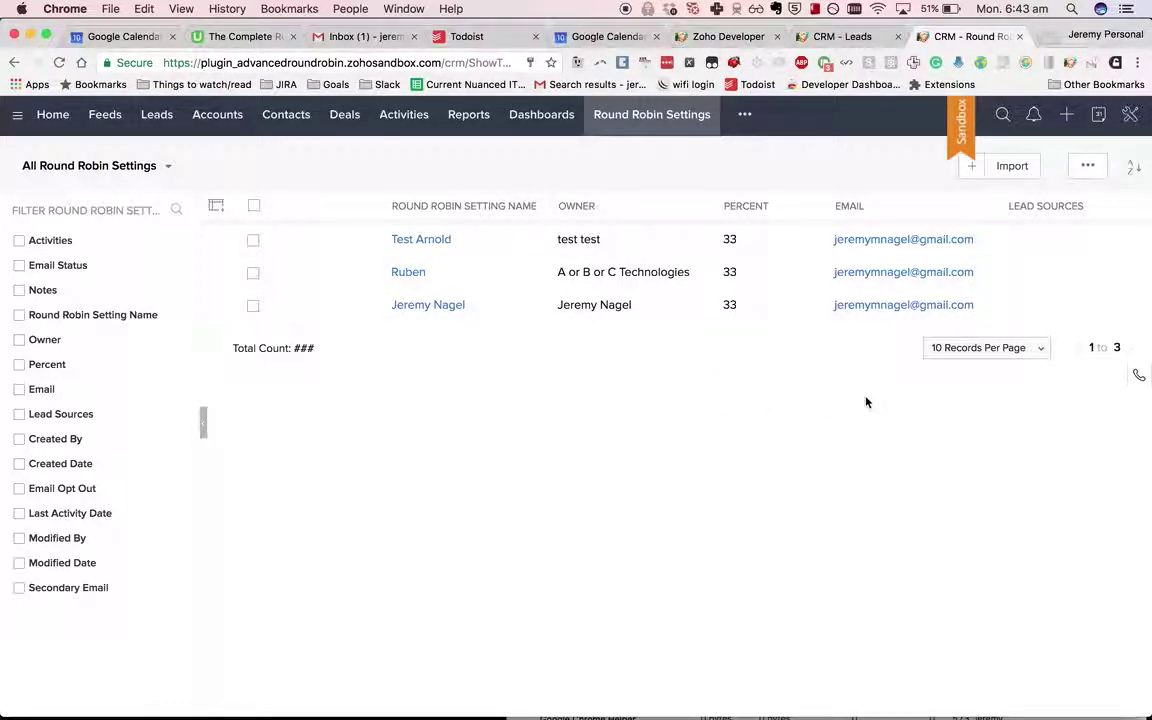
Open the Test Arnold round robin setting in its edit form.
left_click(221, 247)
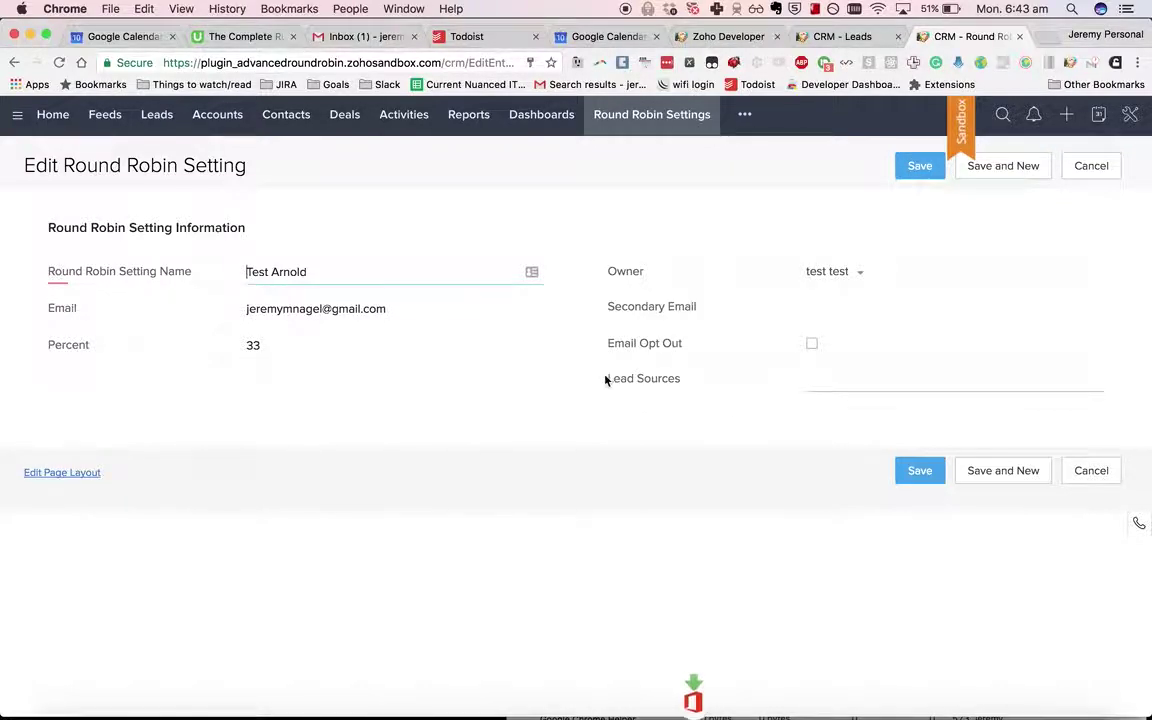
Set the first round robin setting's Lead Sources to Partner and save it.
left_click_drag(604, 378, 702, 375)
left_click(862, 378)
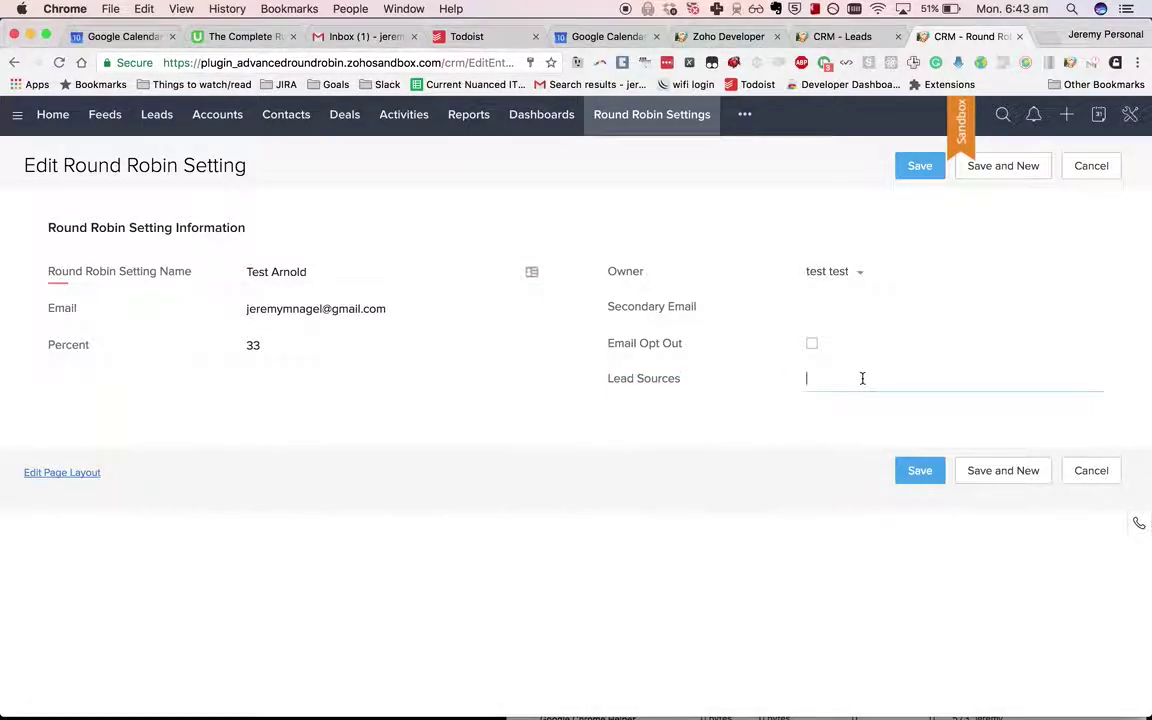
type("Partner")
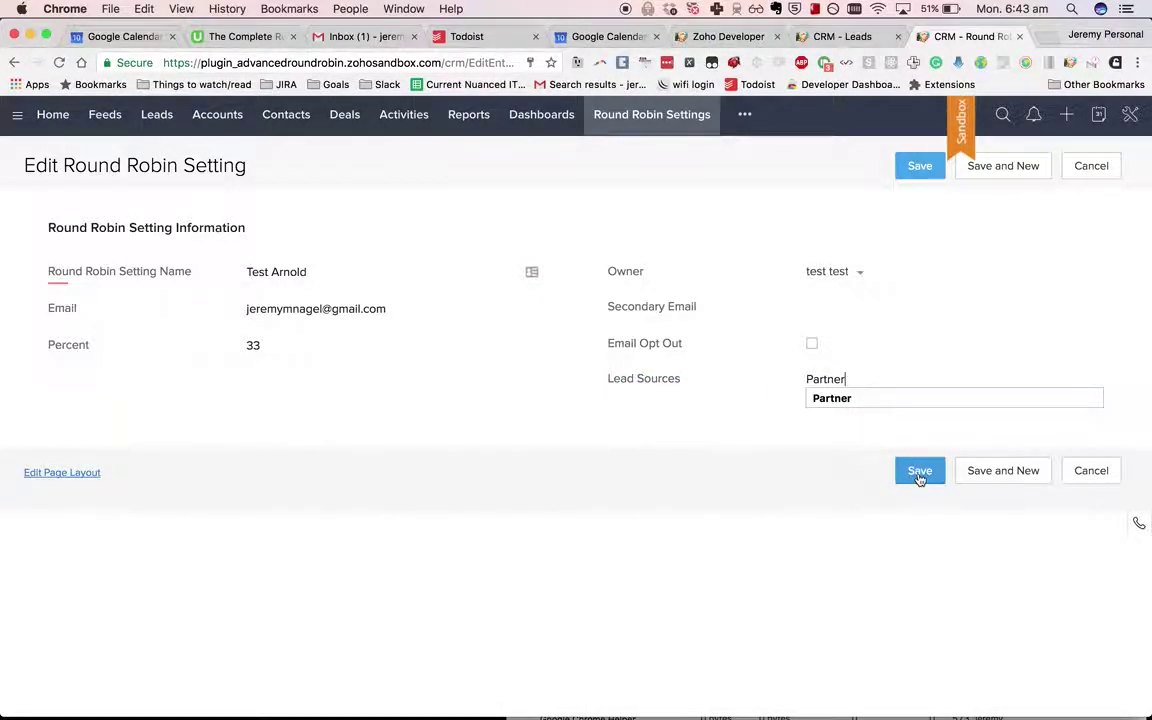
left_click(920, 479)
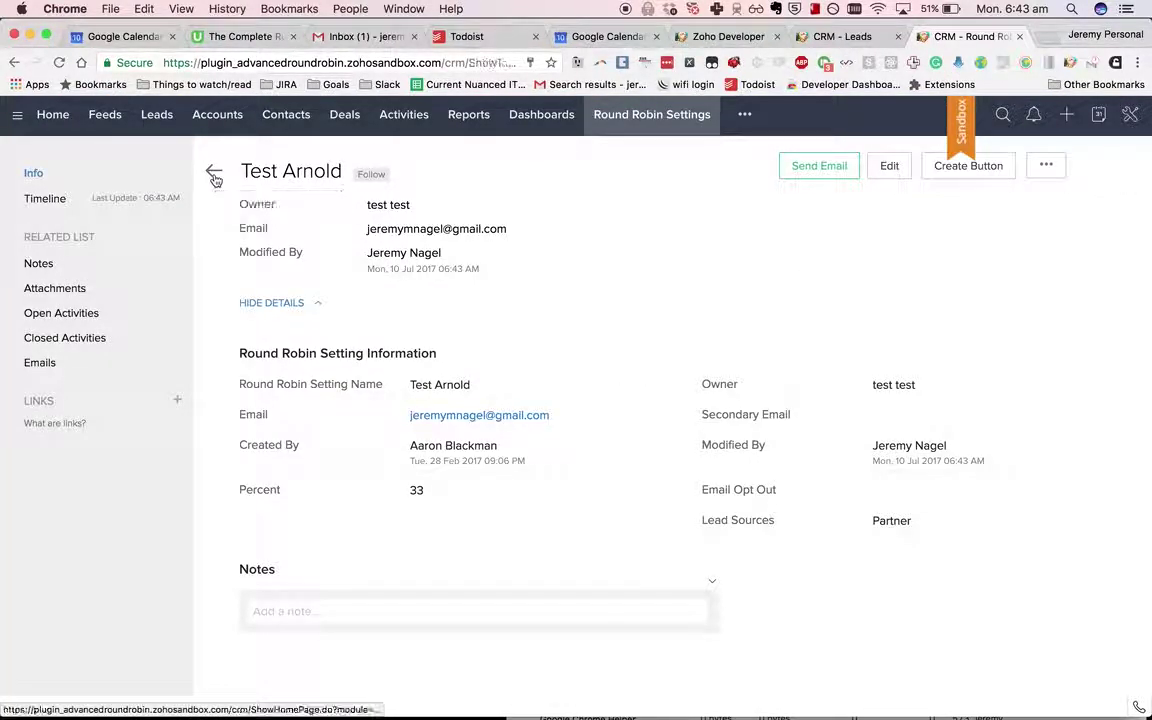
left_click(214, 177)
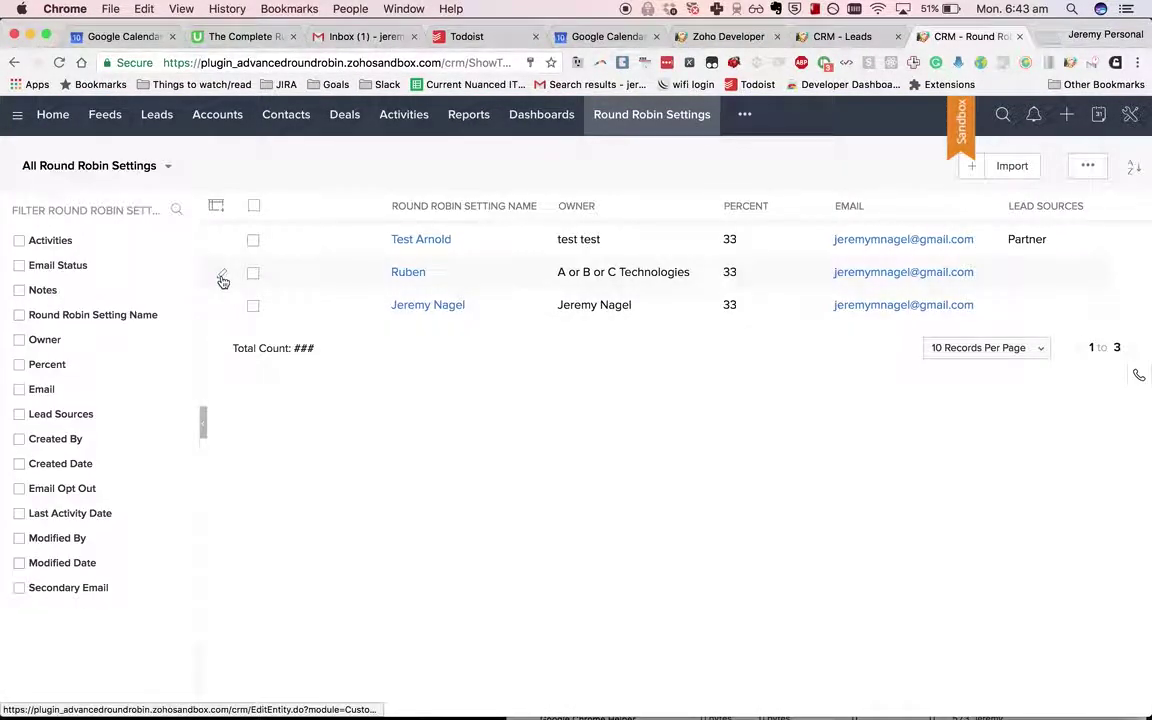
Set the second round robin setting's Lead Sources to OnlineStore and save it.
left_click(222, 276)
left_click(856, 380)
type("OnlineStore")
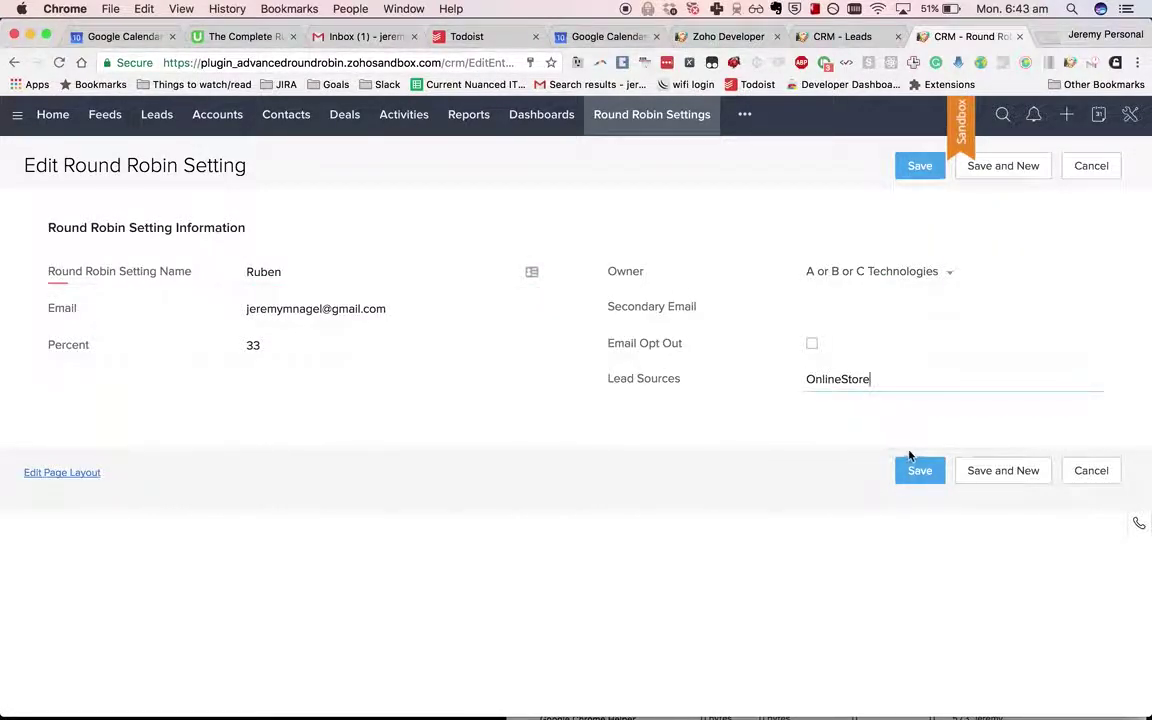
left_click(916, 473)
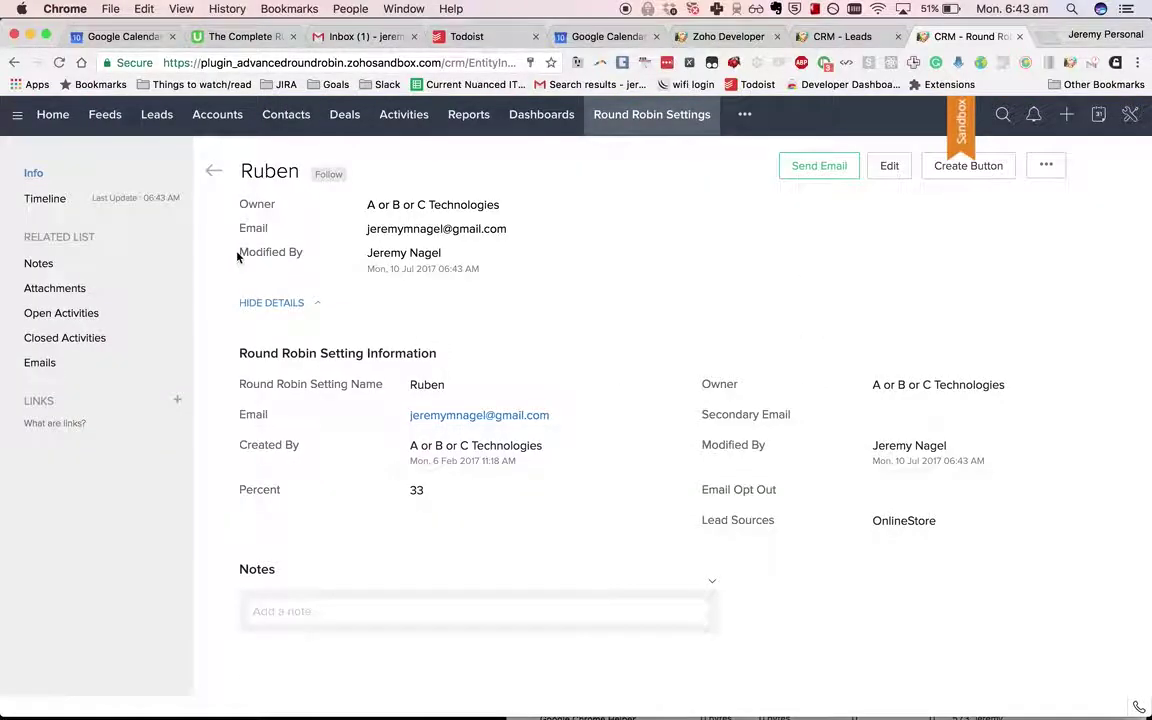
left_click(212, 176)
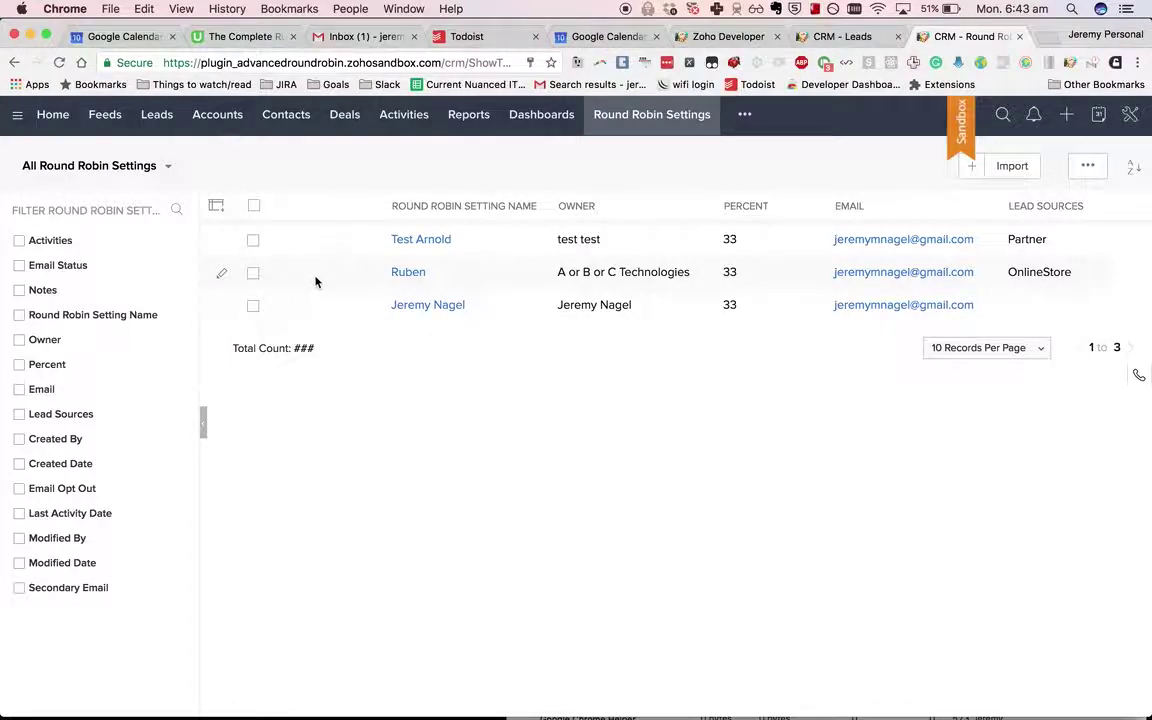
Set the third round robin setting's Lead Sources to NONEsffd and save it.
left_click(219, 313)
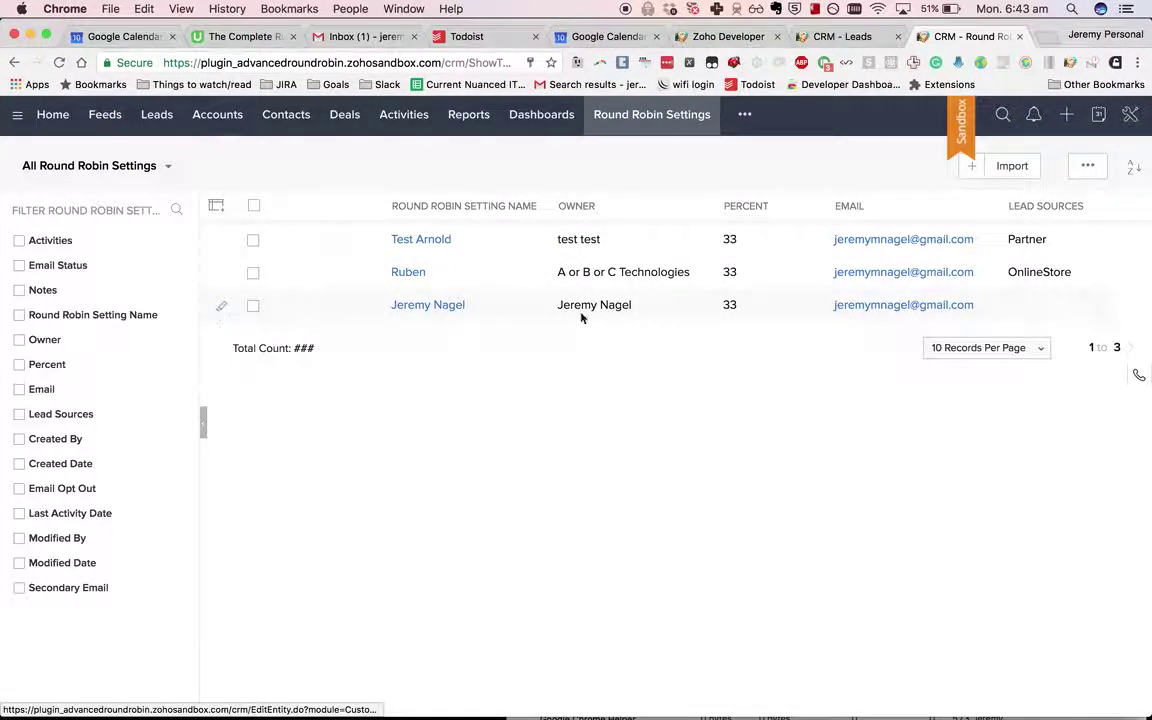
left_click(849, 390)
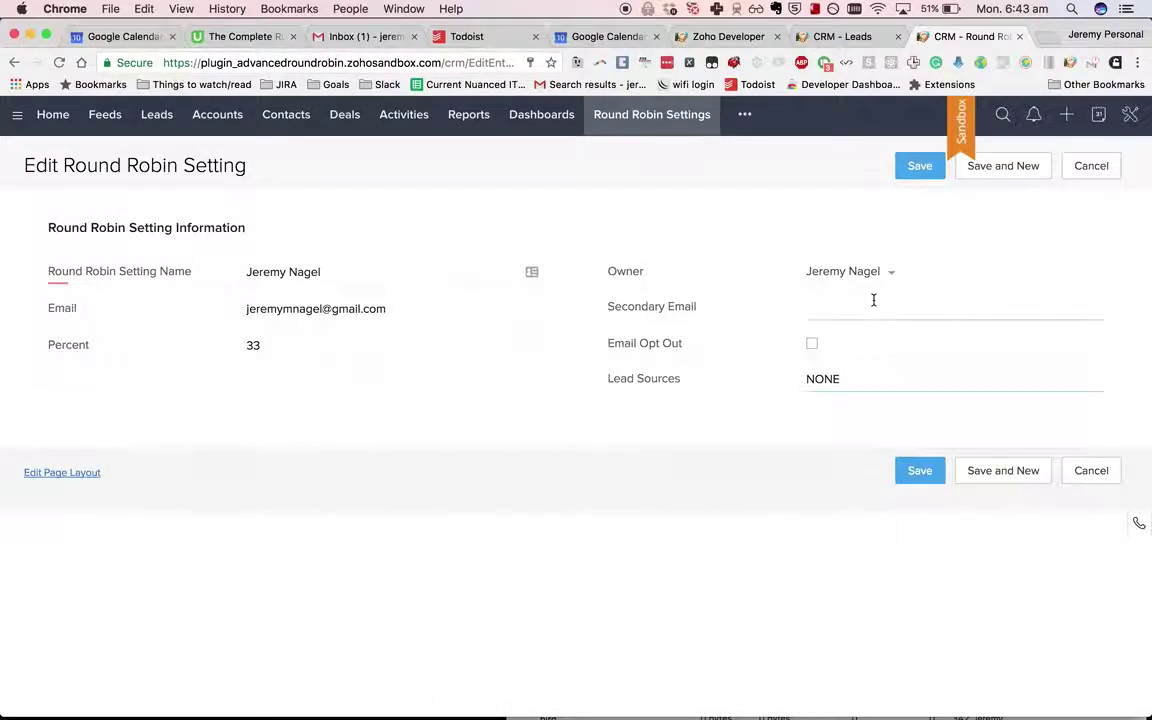
type("sffd")
left_click(931, 482)
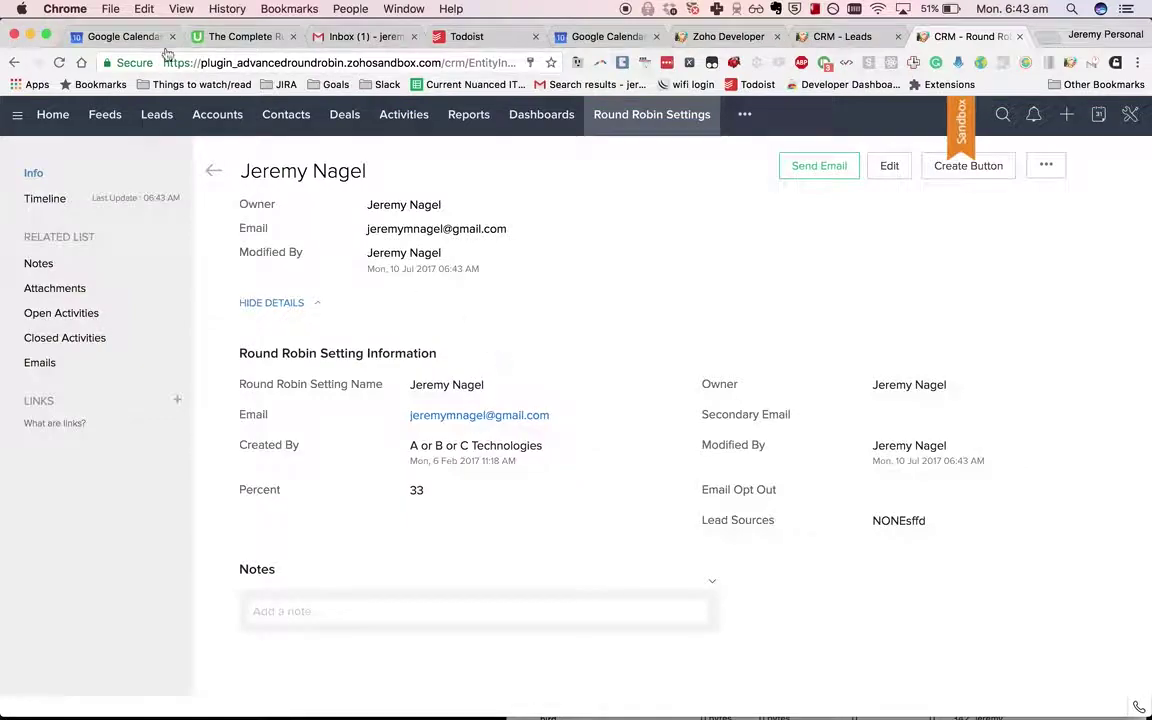
left_click(150, 118)
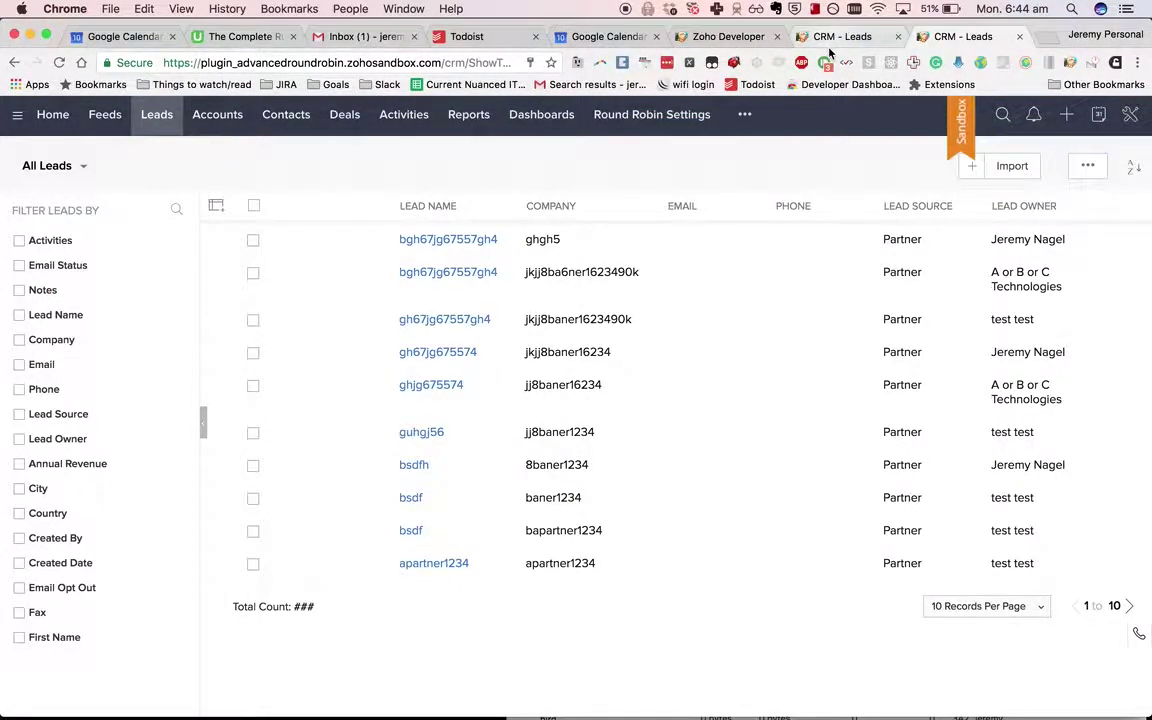
Start a clone of the Partner lead, checking back on the Round Robin Settings list.
left_click(842, 36)
left_click(963, 36)
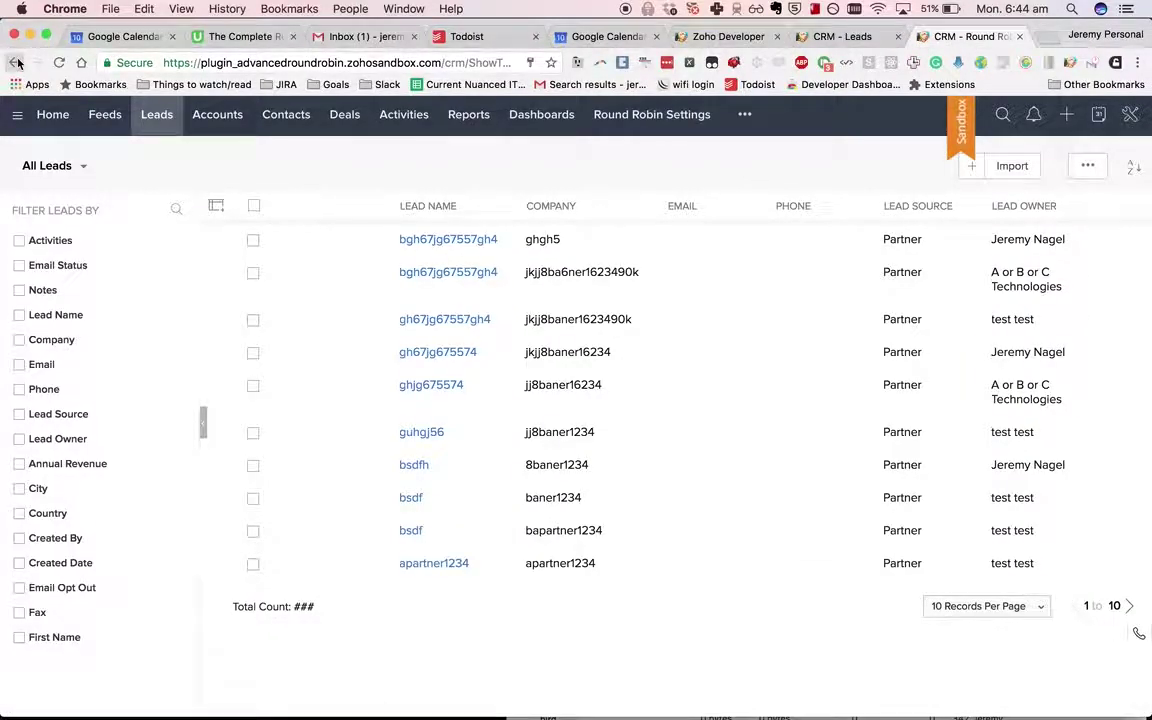
left_click(17, 63)
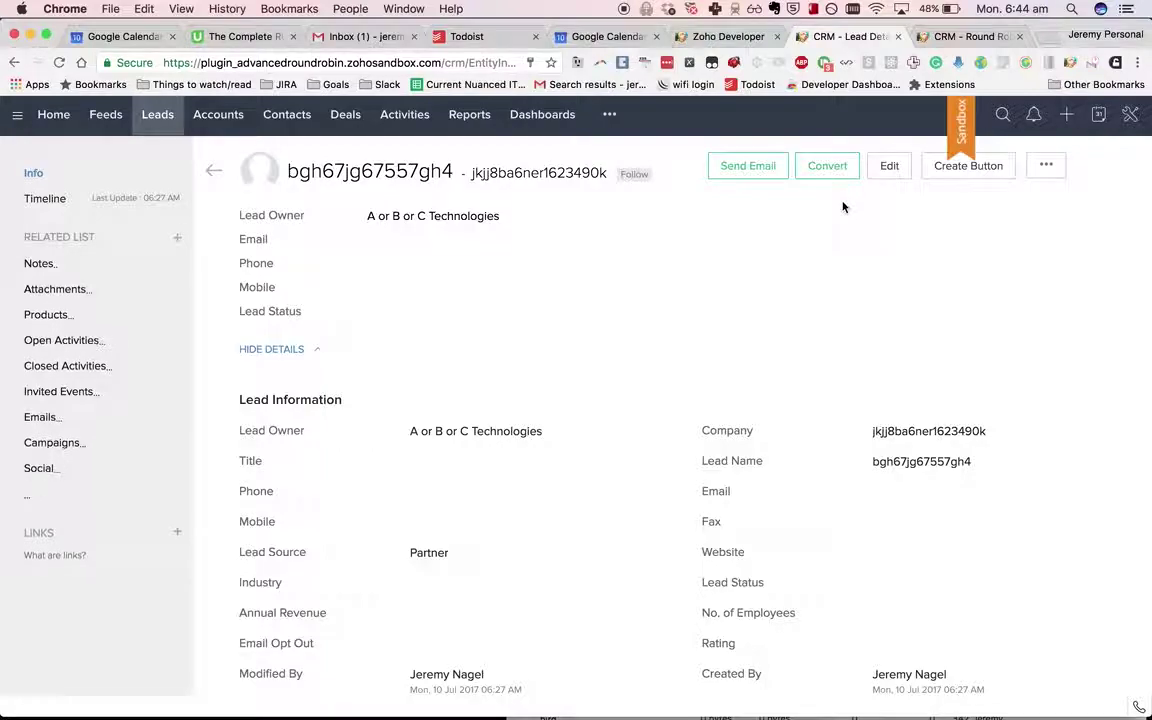
left_click(1045, 166)
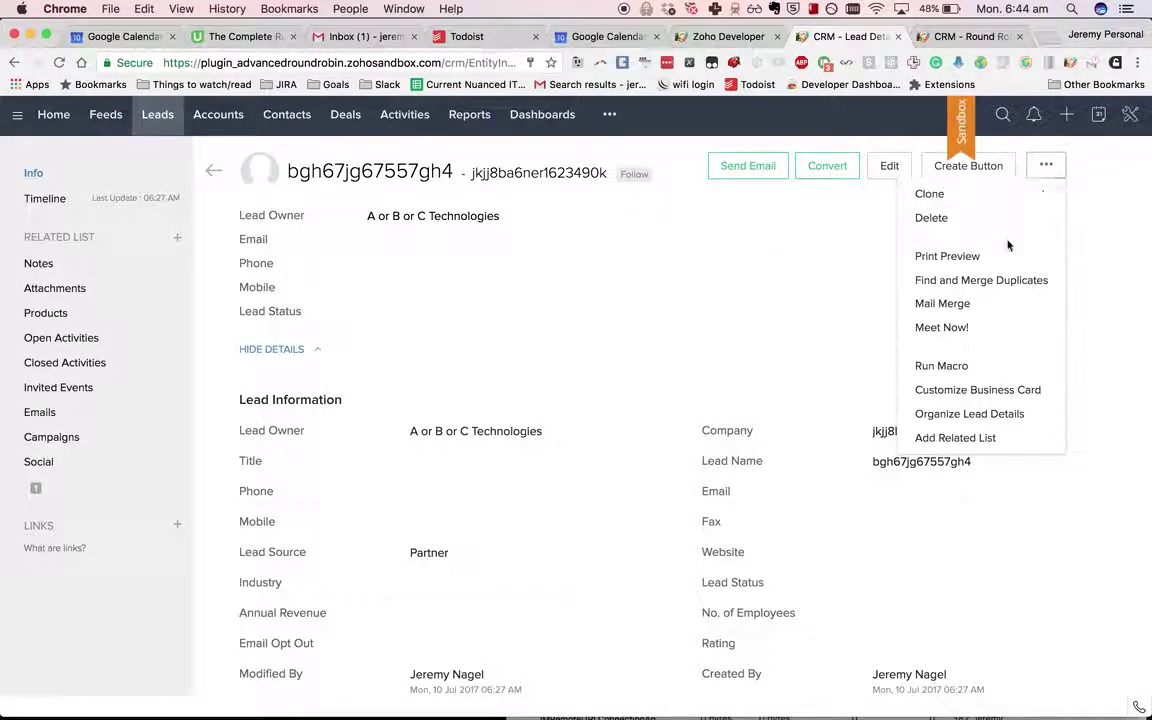
left_click(985, 216)
key("ctrl+Tab")
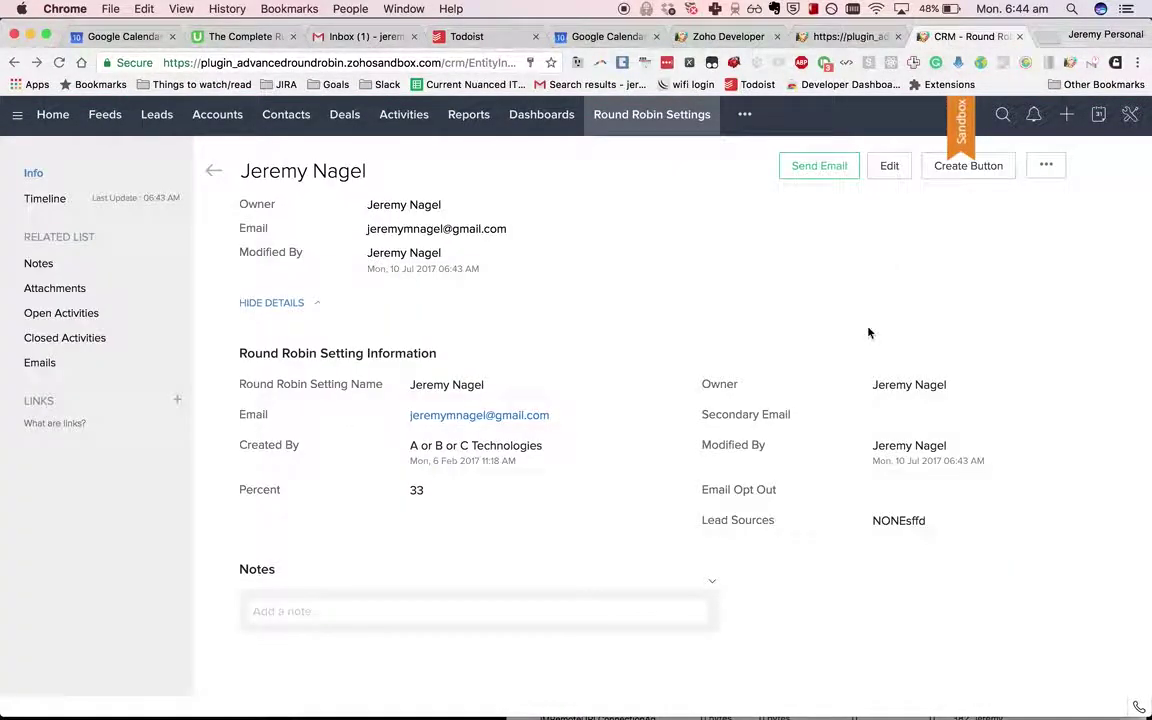
left_click(213, 171)
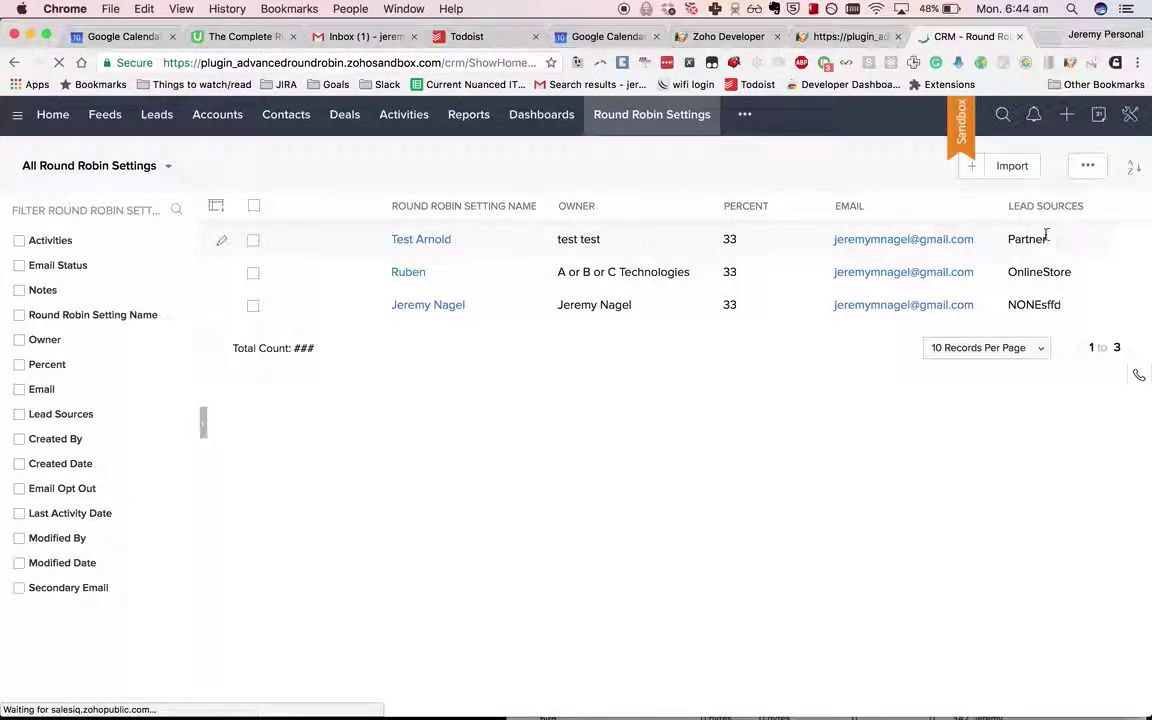
Save the clone with company 'test partner' and last name 'sdfdsfds'.
left_click(848, 36)
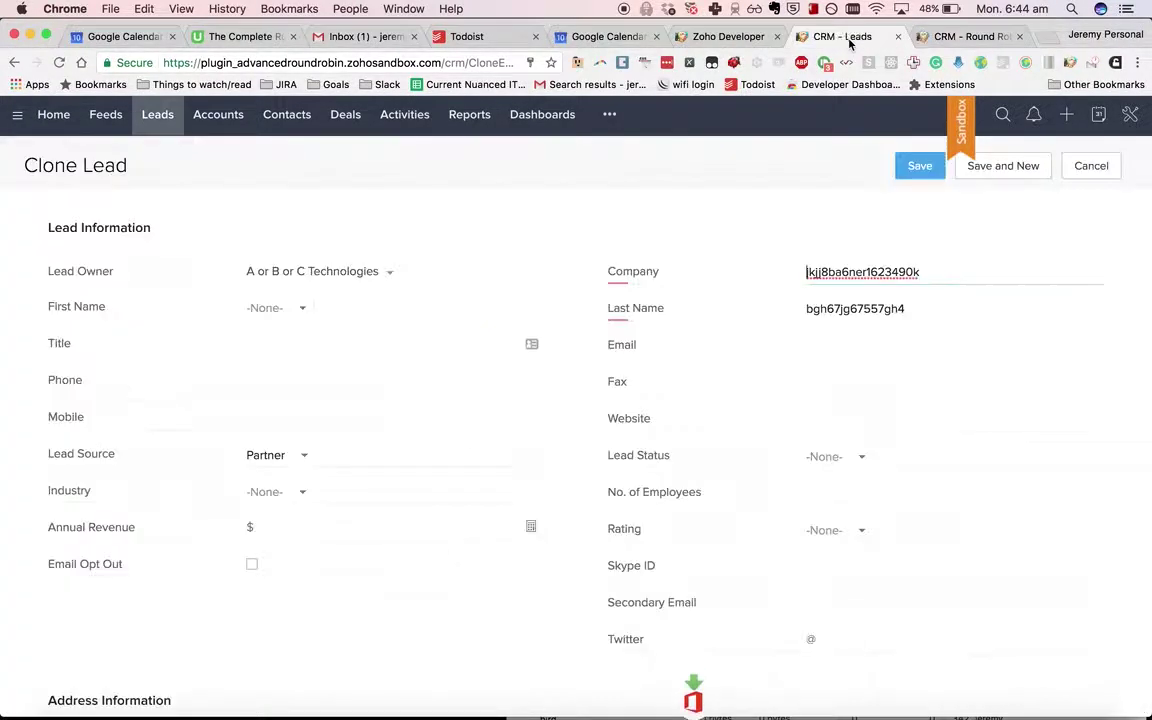
double_click(905, 273)
type("test partner")
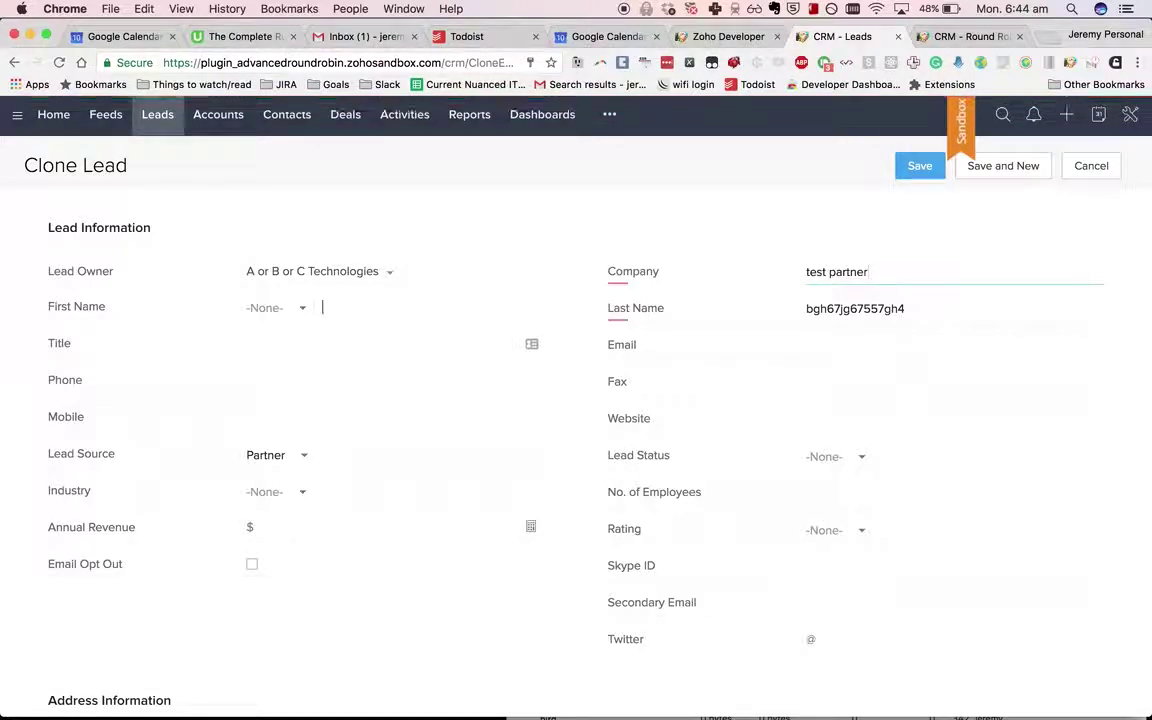
key("Tab")
type("sdfdsfds")
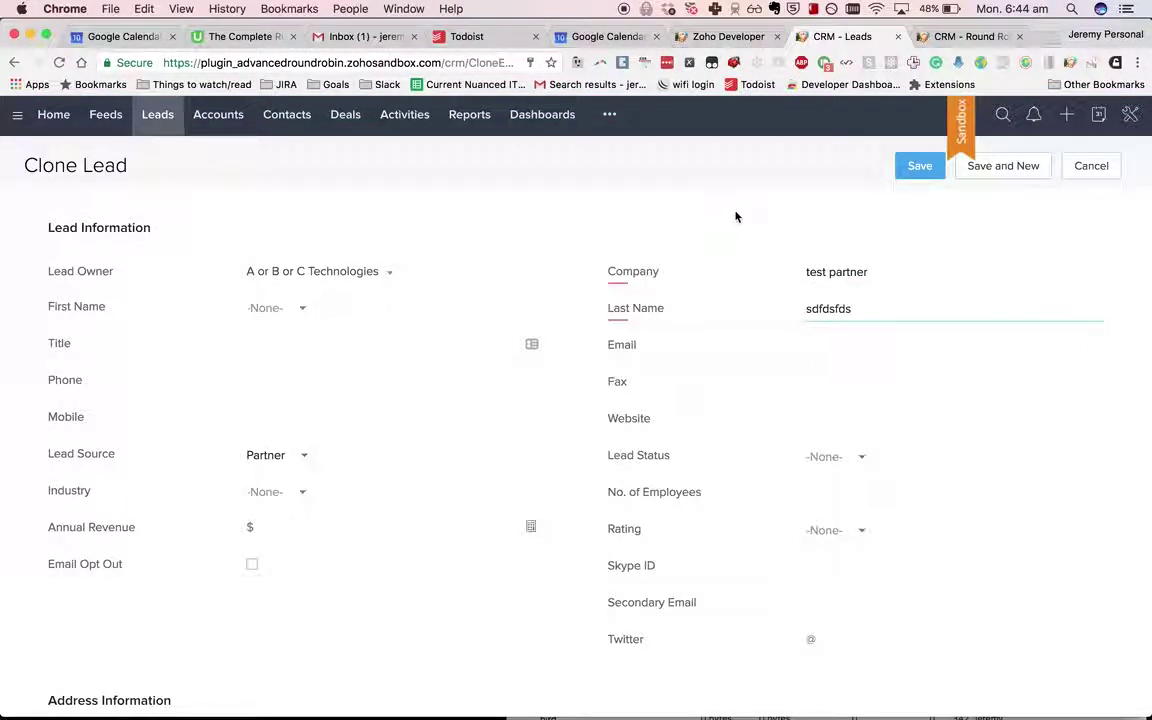
left_click(924, 167)
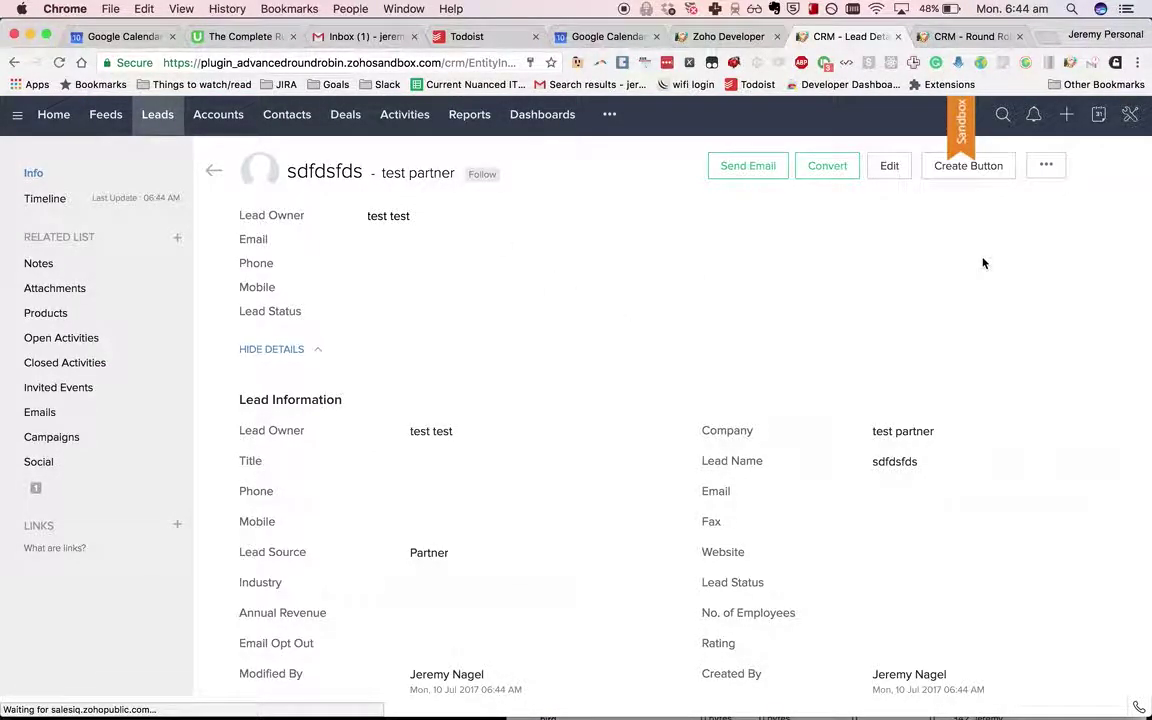
Clone it again with another owner, last name 'sdfssdfdsfds' and company 'test partners', and save.
left_click(1050, 170)
left_click(1025, 194)
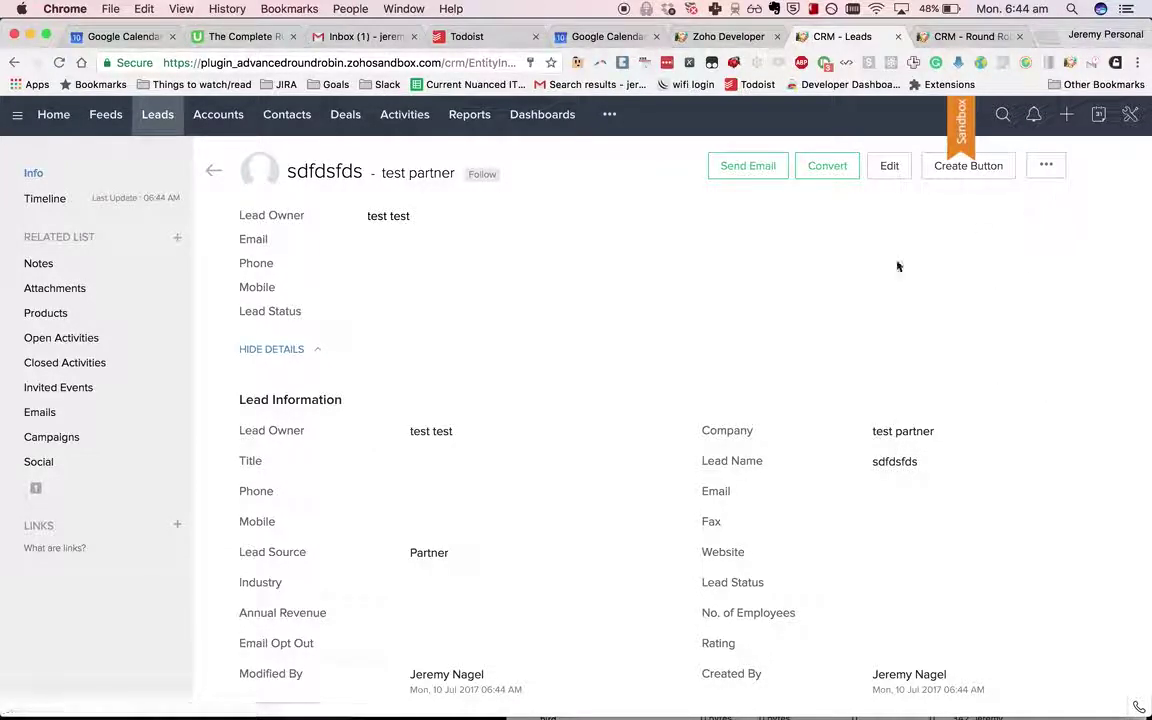
left_click(306, 276)
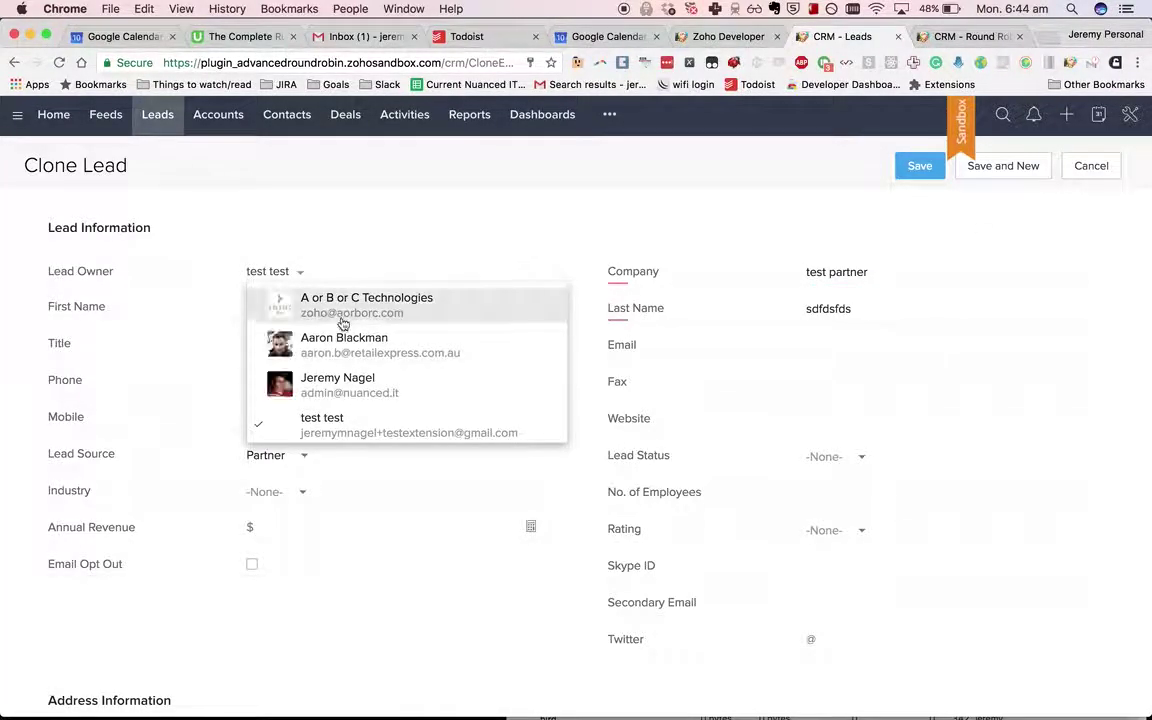
left_click(330, 300)
left_click(888, 300)
type("sdfs")
left_click(895, 273)
type("s")
left_click(920, 165)
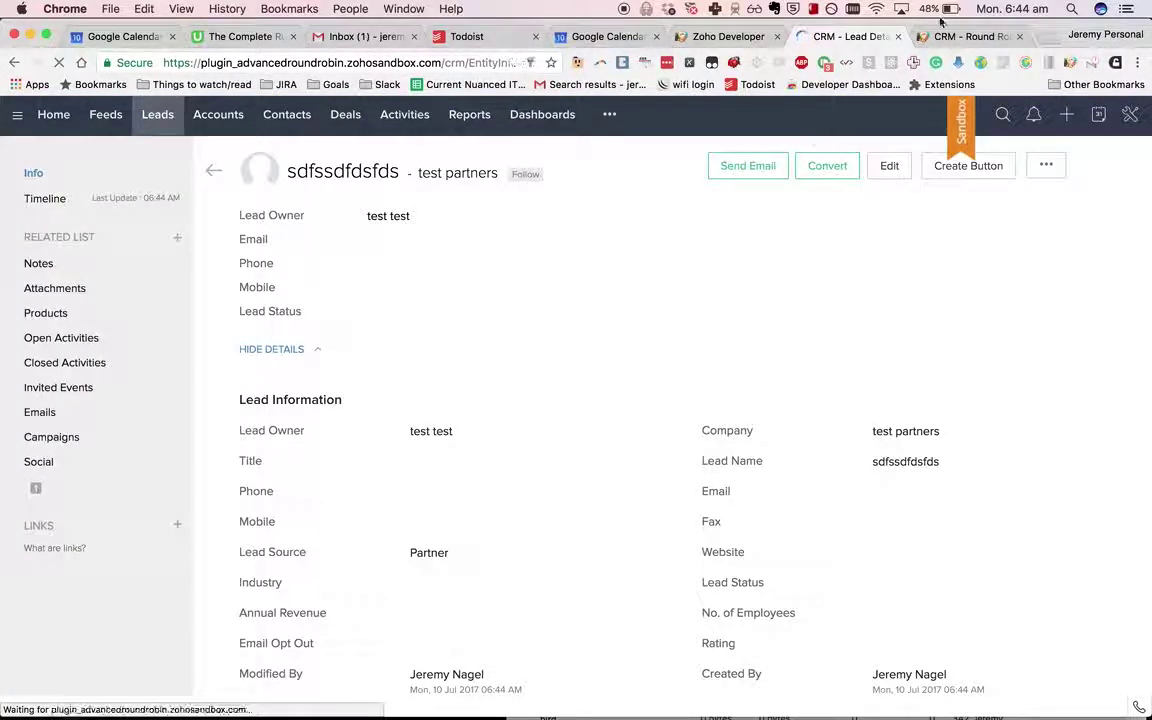
Delete the NONEsffd Lead Sources value from the third round robin setting and save it.
left_click(946, 36)
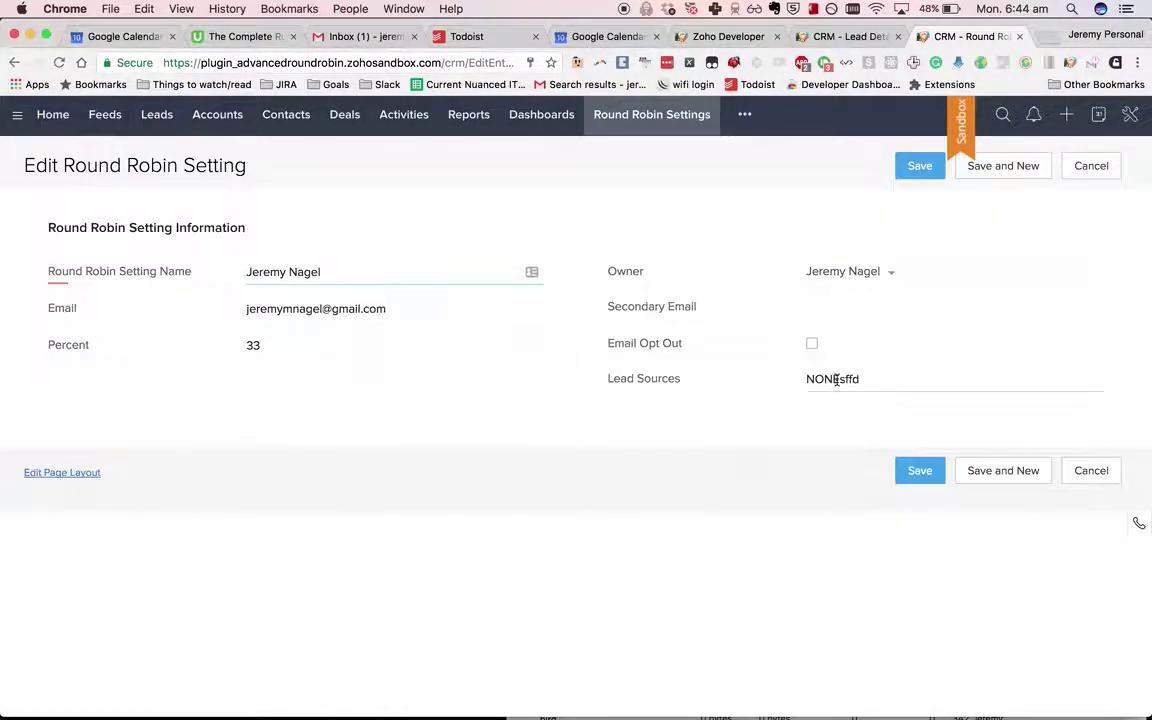
double_click(830, 379)
key("BackSpace")
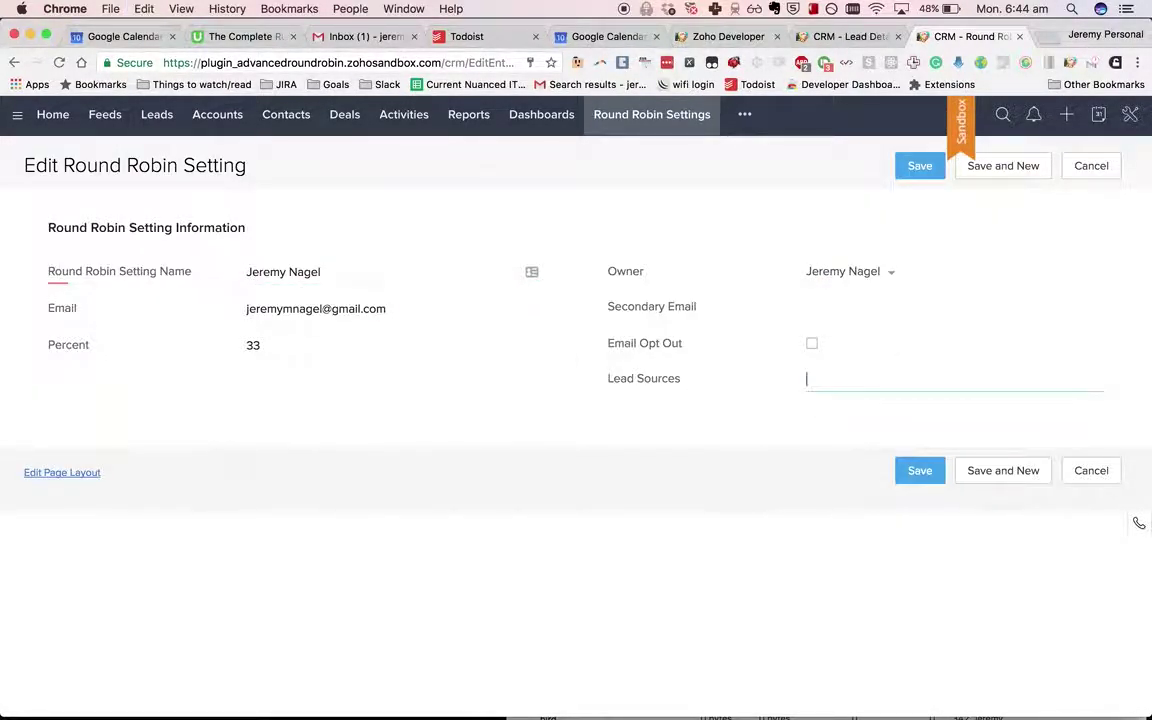
left_click(918, 472)
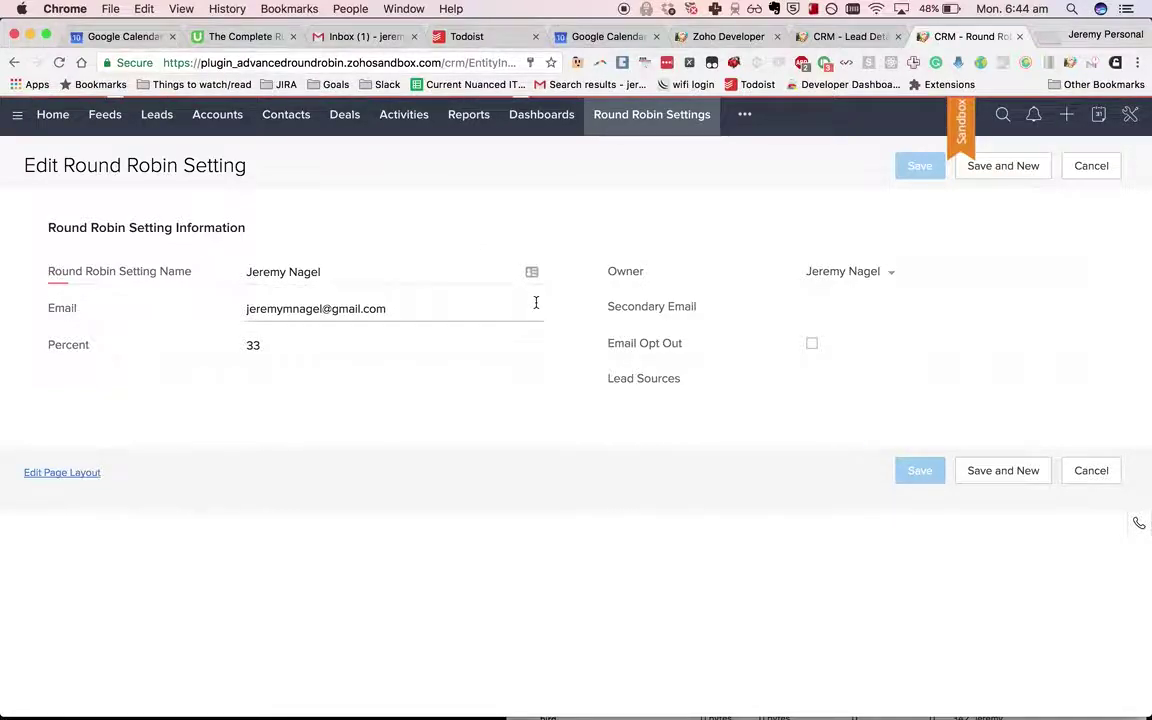
left_click(746, 118)
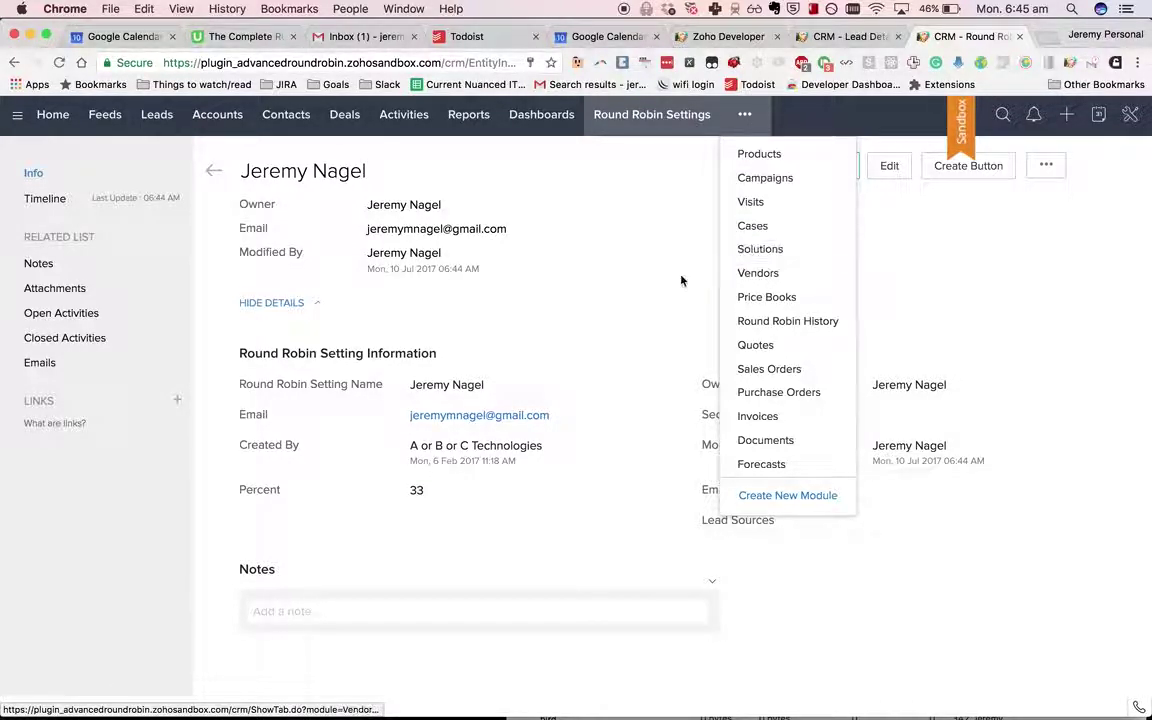
Select all eight Round Robin History records and delete them.
left_click(788, 321)
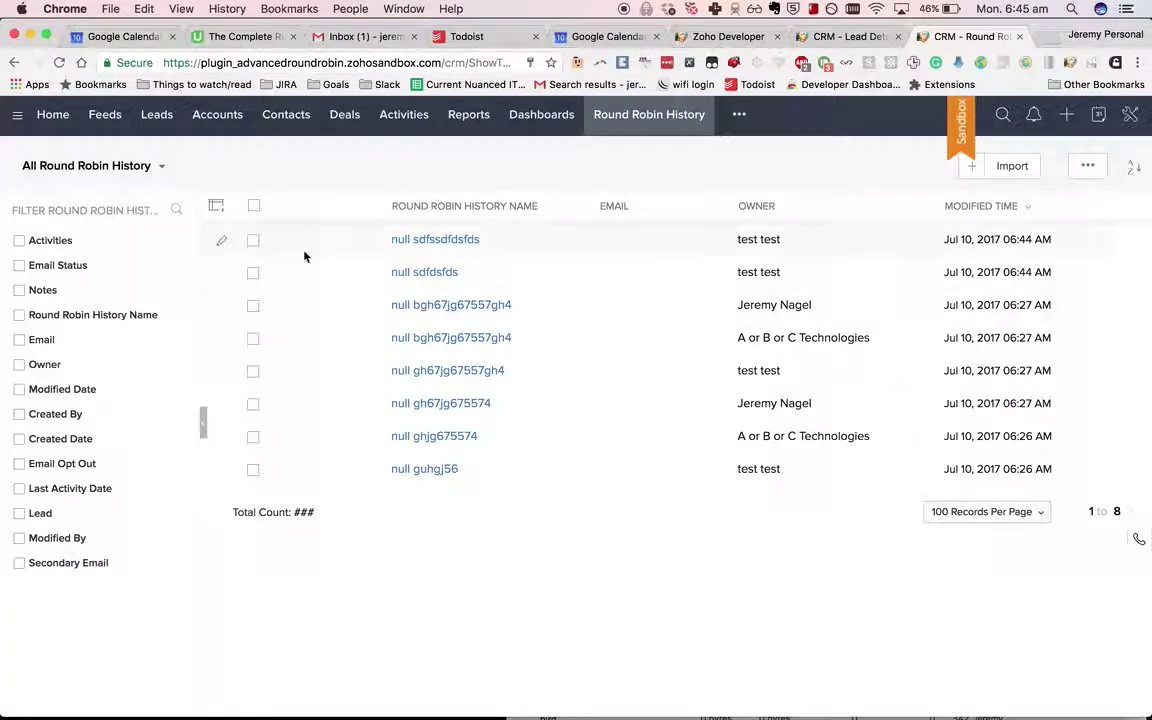
left_click(254, 207)
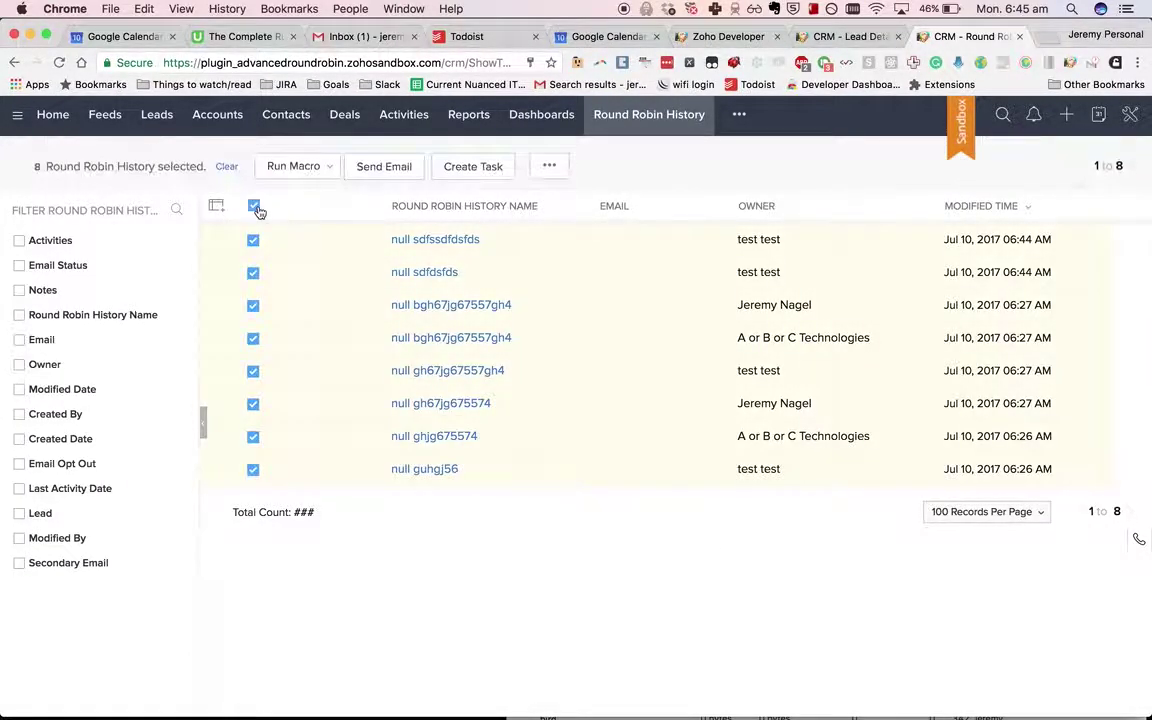
left_click(555, 166)
left_click(558, 243)
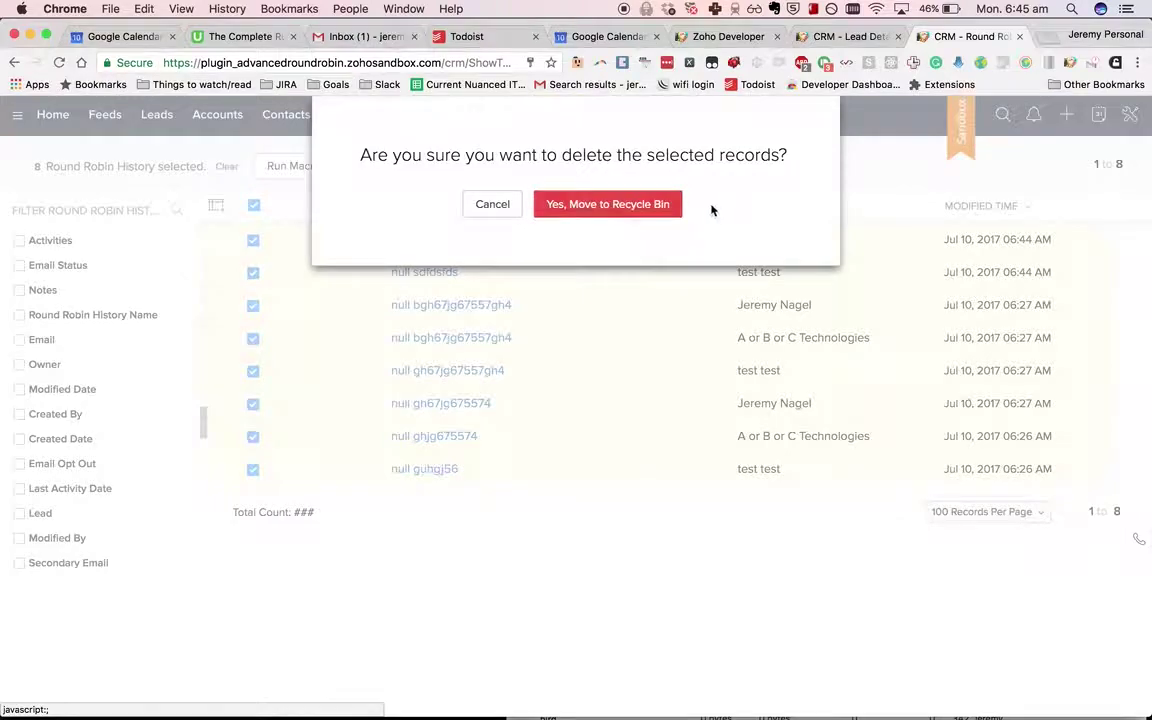
left_click(840, 38)
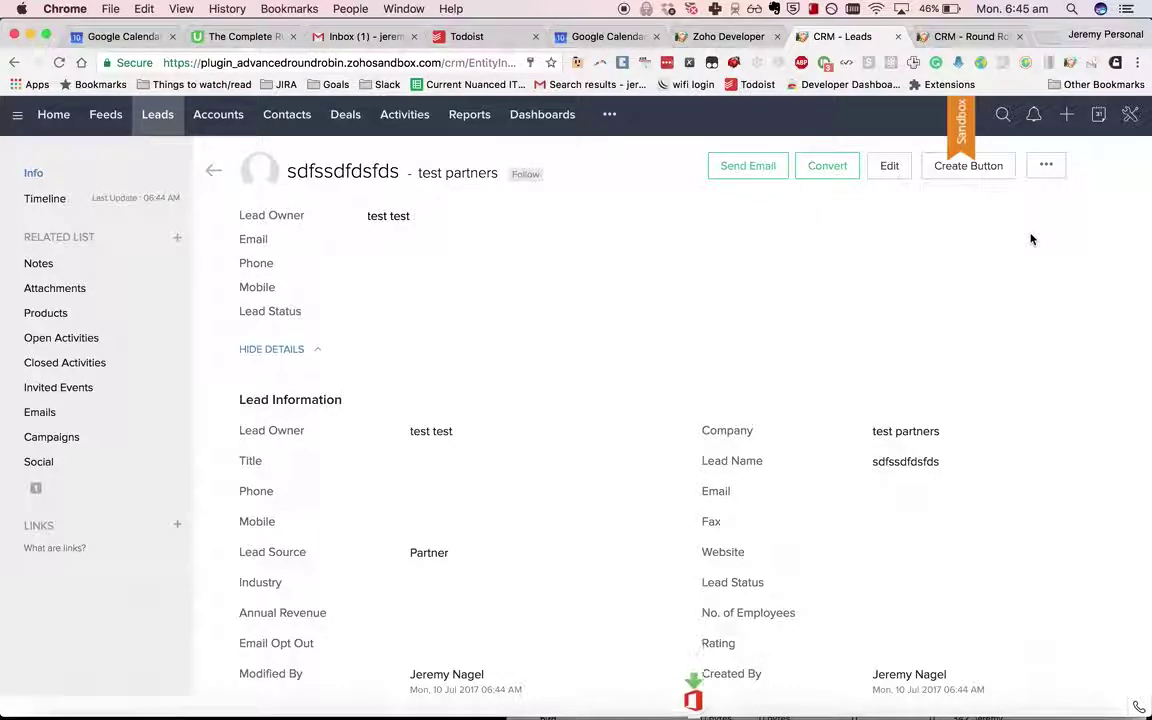
Save two more lead clones with tweaked last names and 'sdf' added to the company.
left_click(1045, 166)
left_click(988, 199)
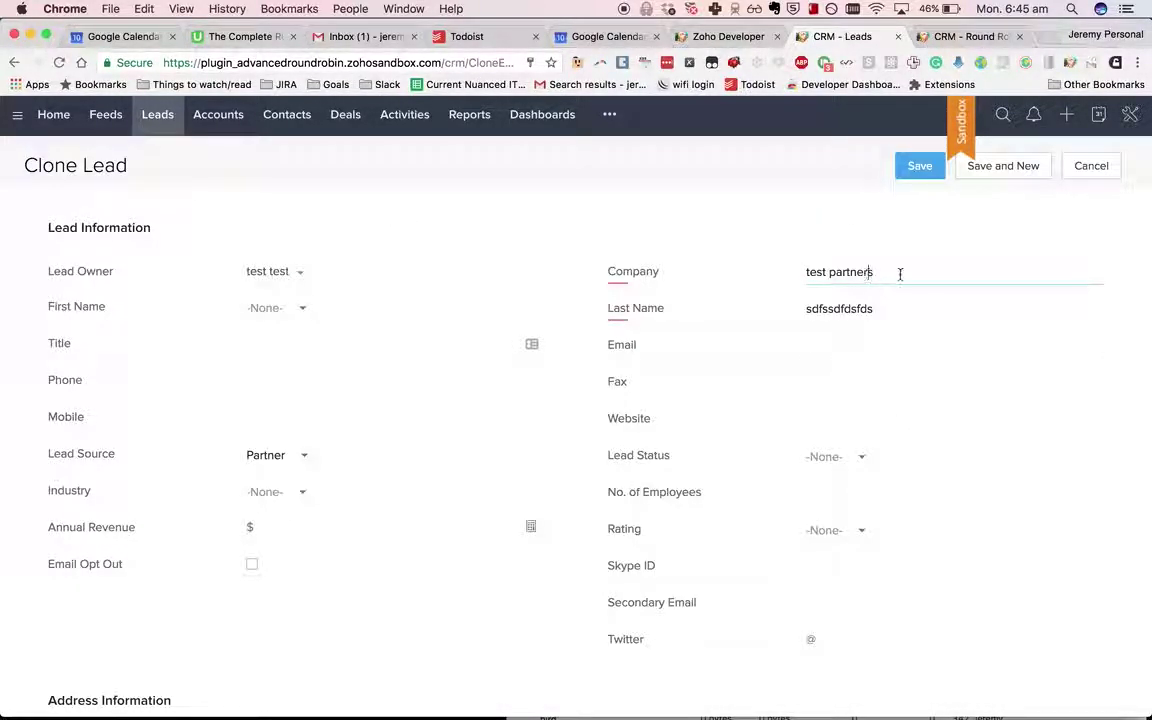
left_click(878, 306)
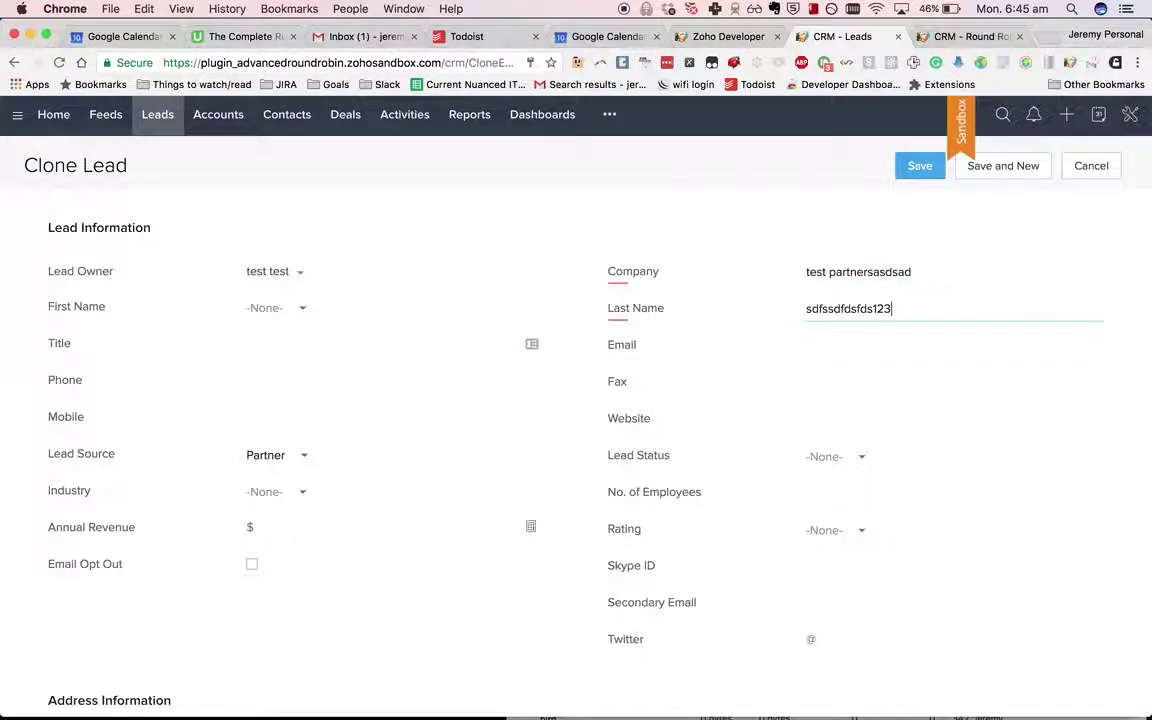
left_click(917, 165)
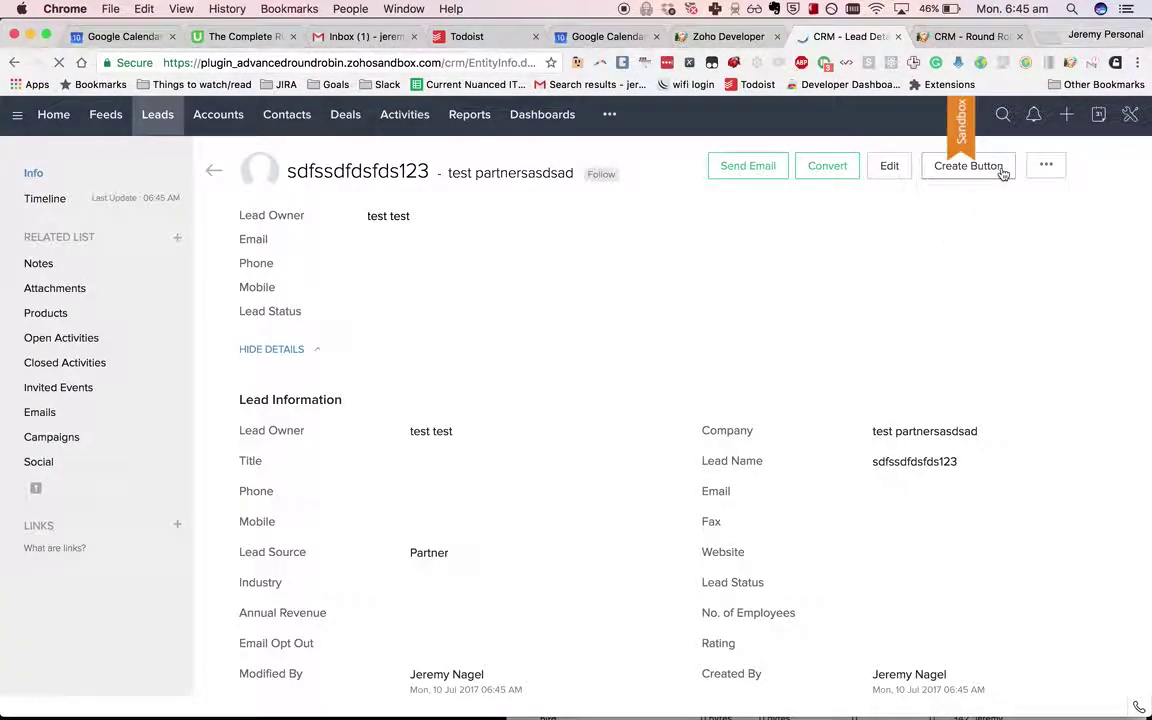
left_click(1046, 165)
left_click(998, 195)
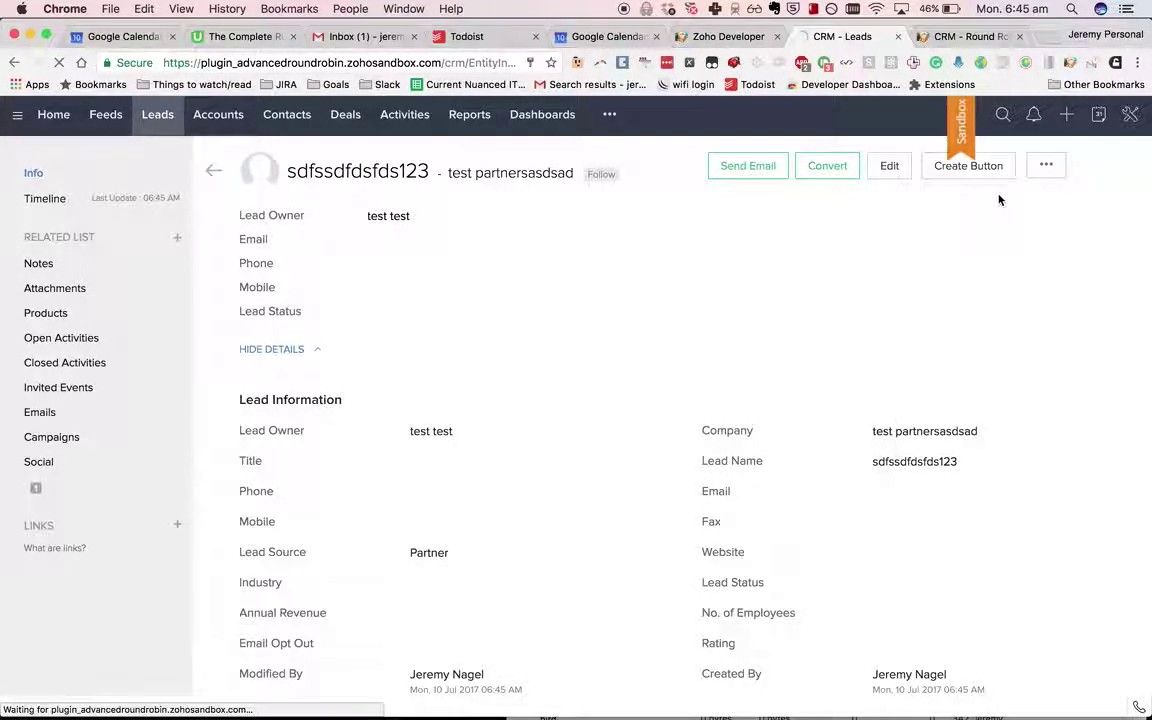
type("sdf")
left_click(872, 308)
type("sdf")
left_click(919, 165)
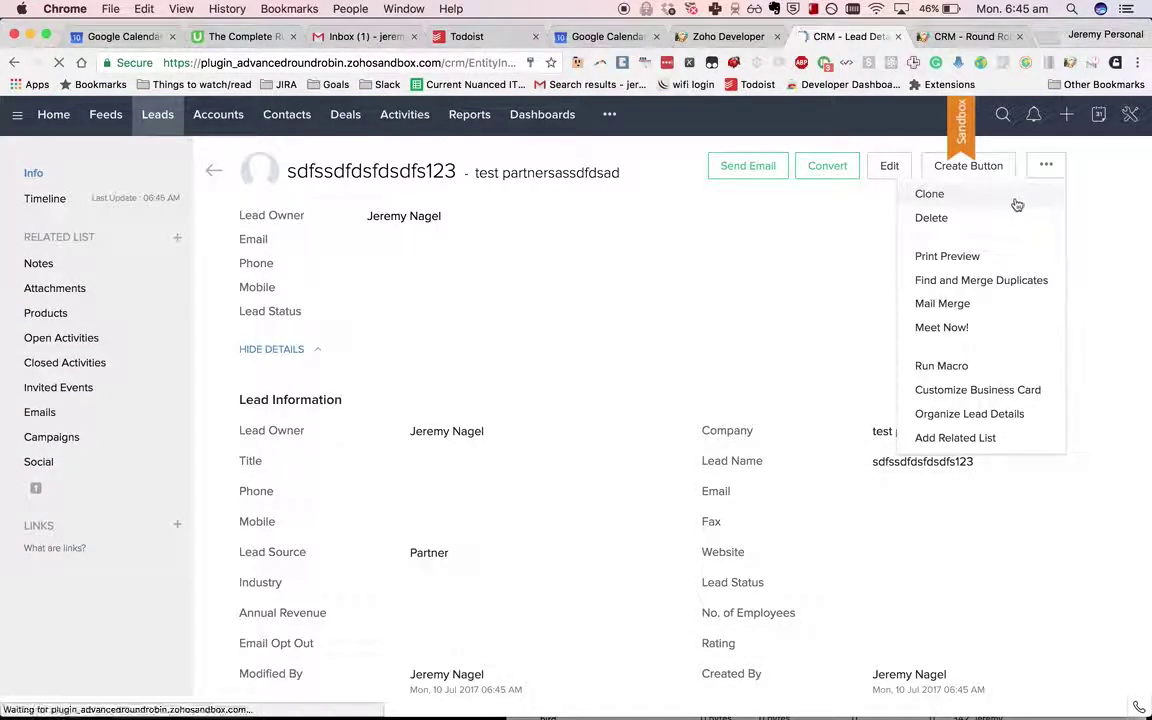
Save two further clones, adding 'dsf'/'123' and then 'aa'/'aa' to company and last name.
left_click(1012, 196)
left_click(930, 272)
type("dsf")
left_click(913, 309)
type("123")
left_click(913, 171)
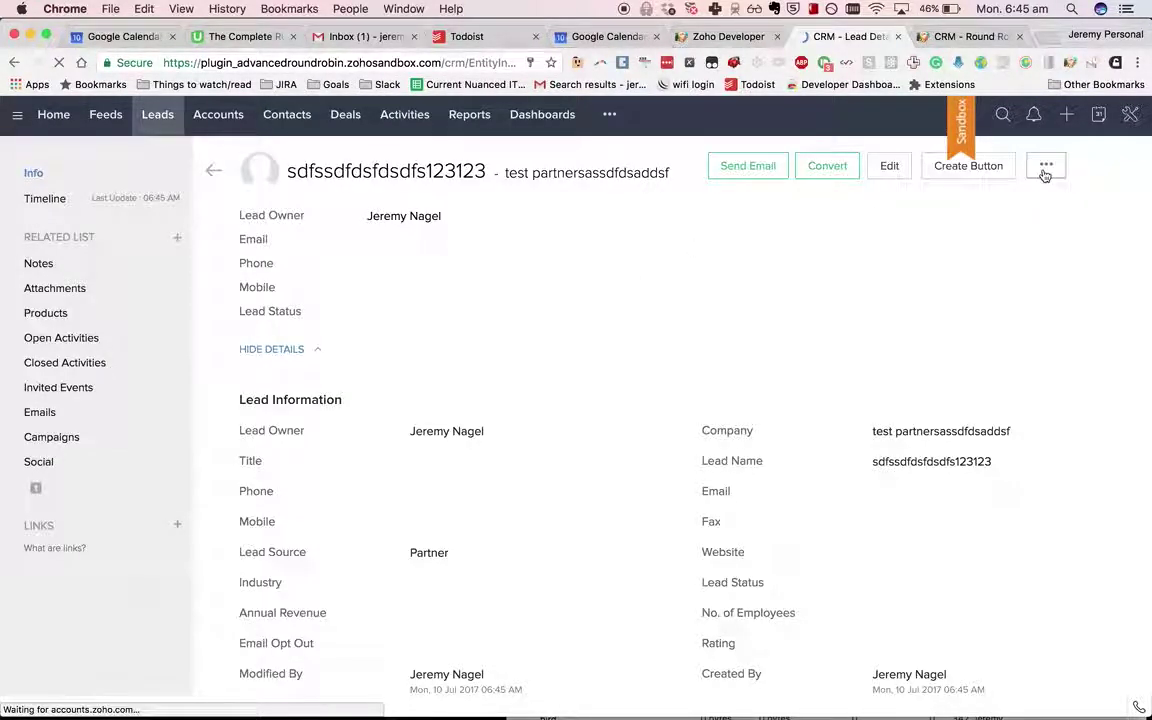
left_click(1045, 165)
left_click(1018, 197)
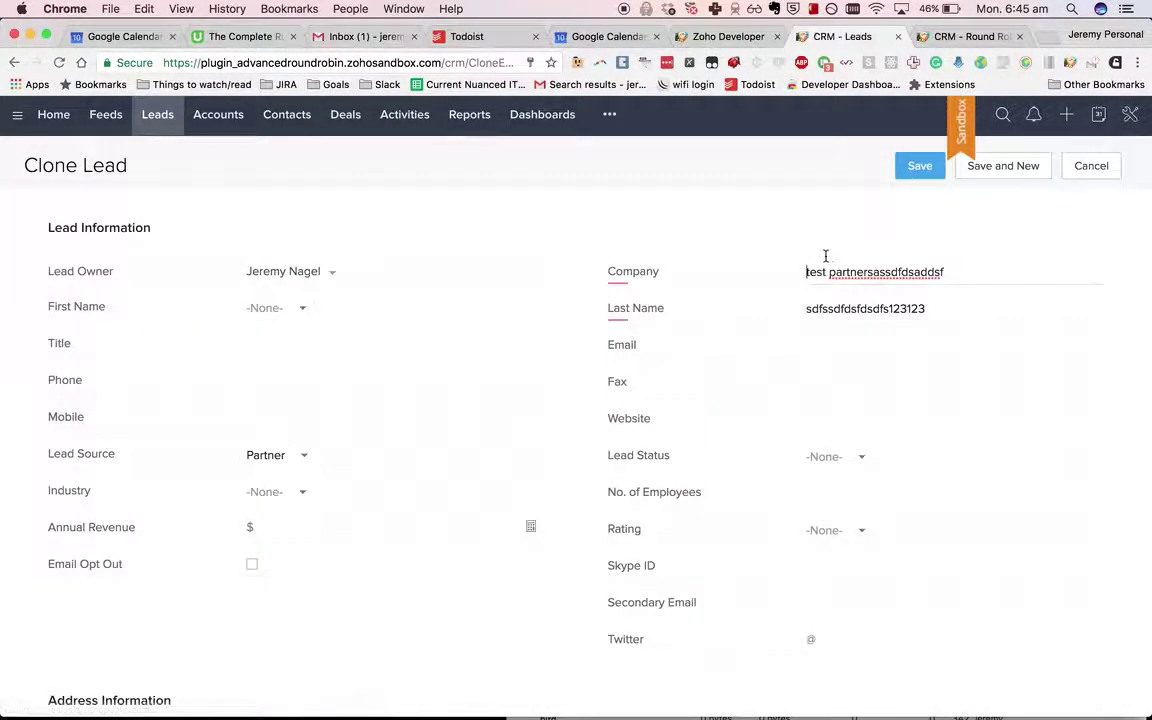
left_click(827, 272)
type("aa")
left_click(826, 309)
type("aa")
left_click(910, 172)
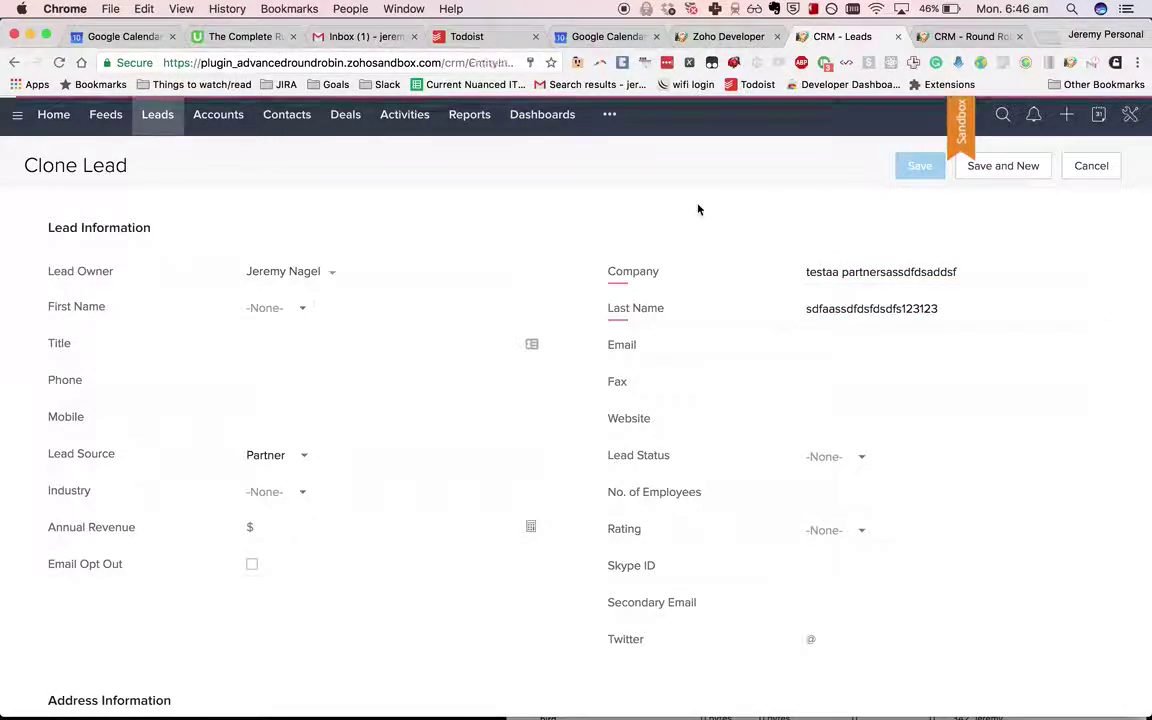